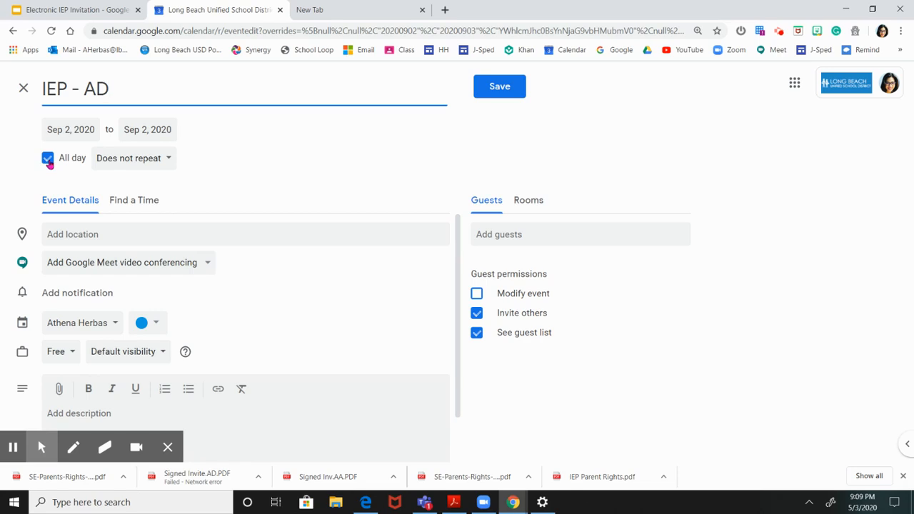
Step: Make the IEP - AD event timed instead of all-day, ending at 11:00am, and add Google Meet video conferencing
click(48, 158)
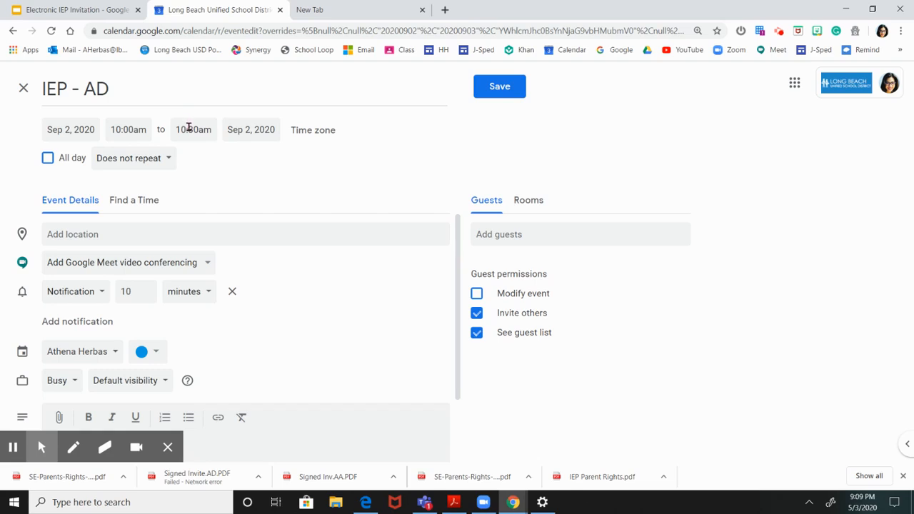
click(188, 129)
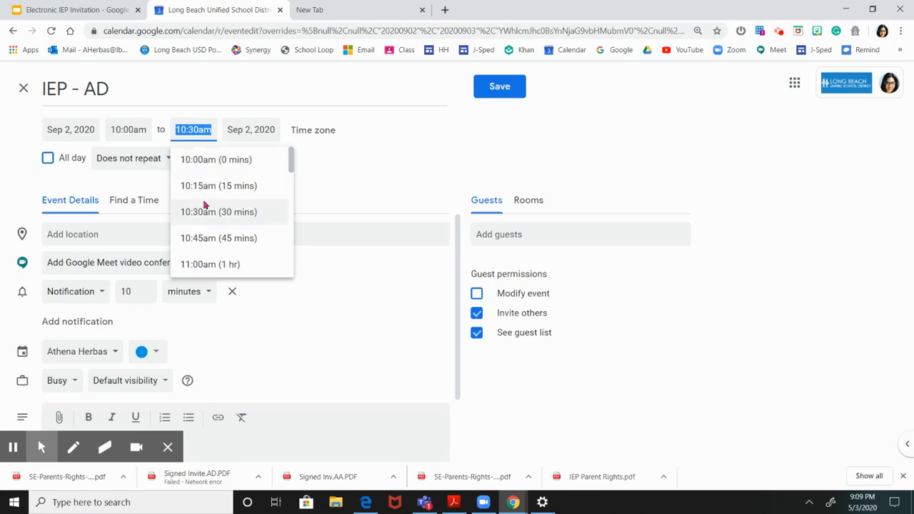
click(243, 268)
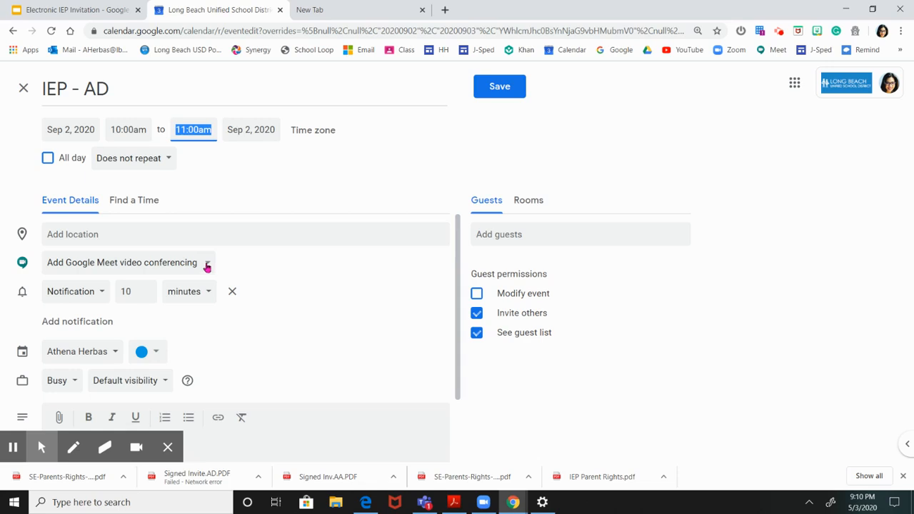
click(207, 265)
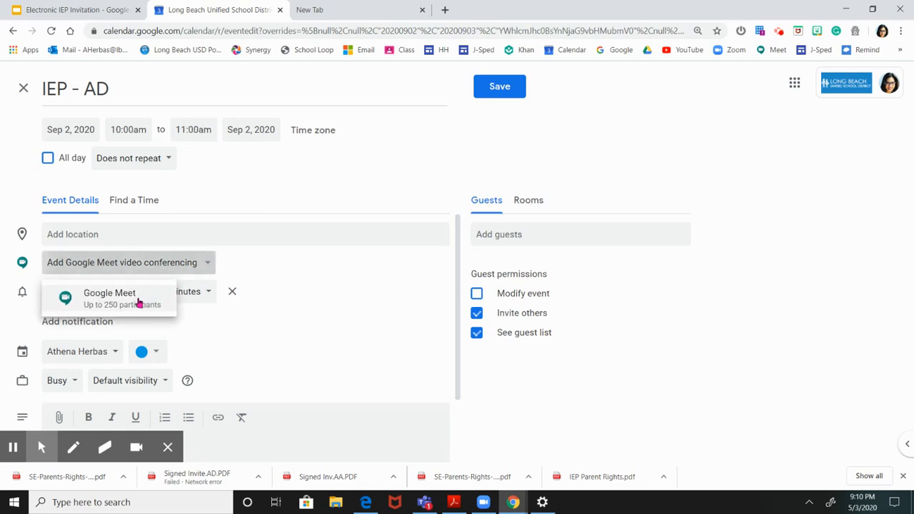
click(121, 305)
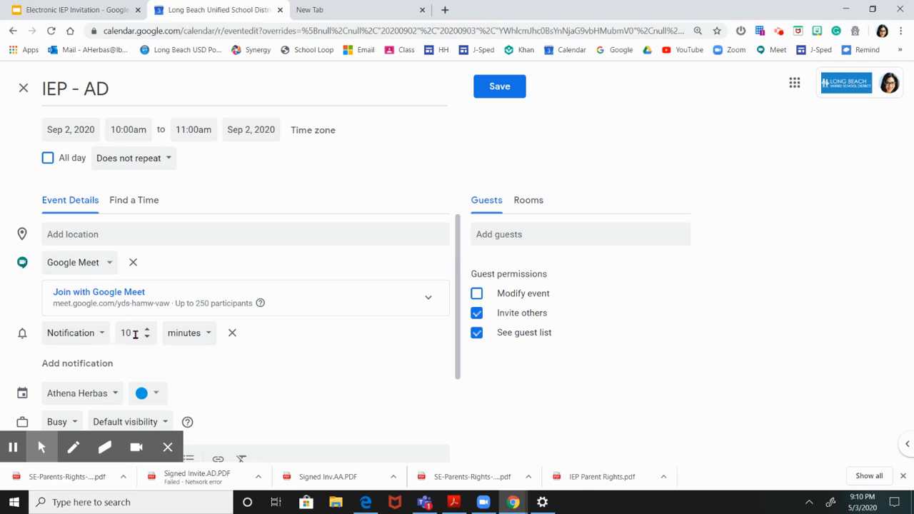
Step: Set the event's notification to 30 minutes and add another notification
double_click(135, 335)
text(39)
key(BackSpace)
text(0)
click(50, 369)
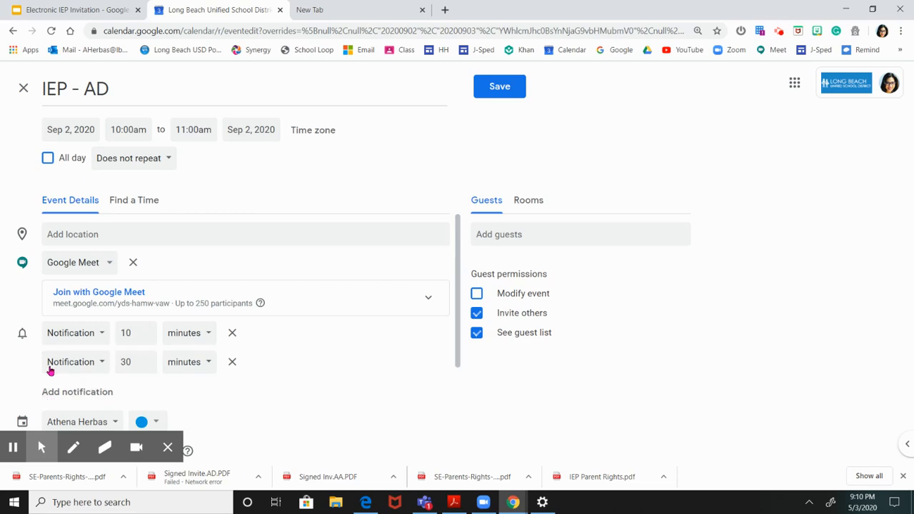
Step: Change the 30-minute notification to an email reminder 1 day before the event
double_click(132, 363)
text(1)
click(187, 363)
click(189, 412)
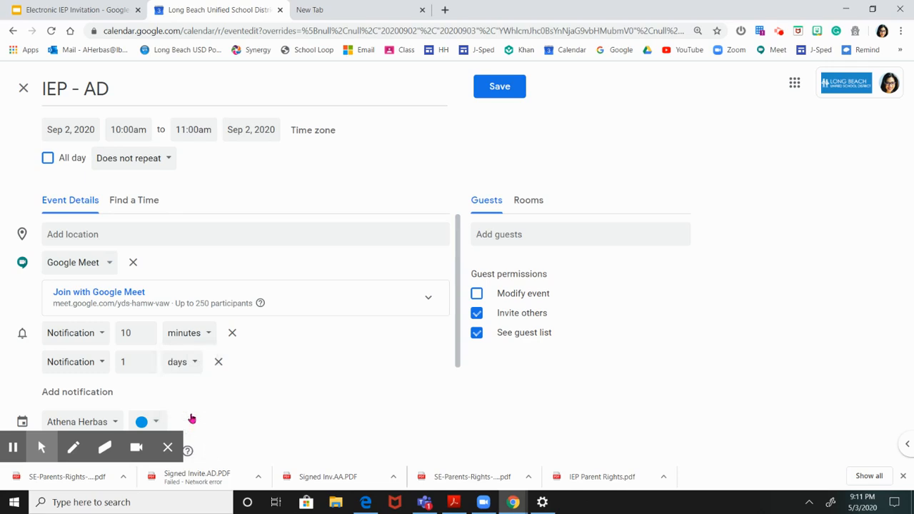
click(101, 366)
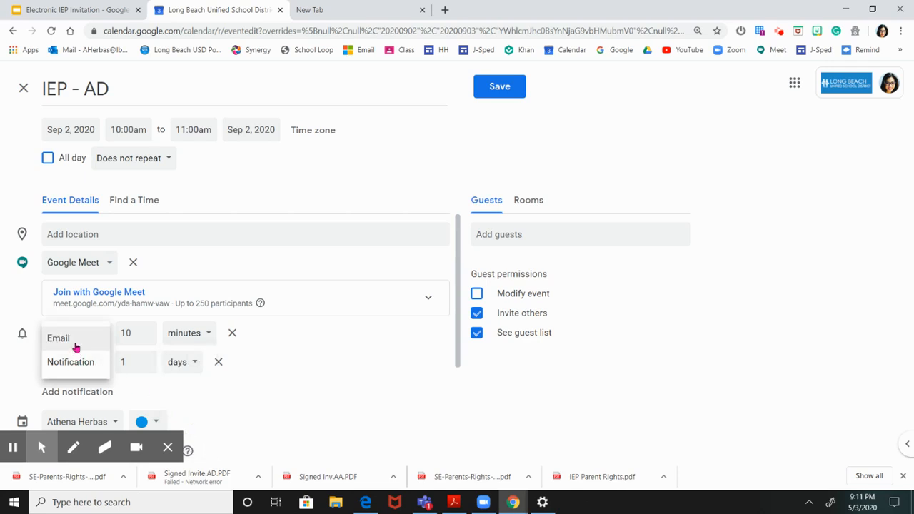
click(76, 345)
Step: Assign the event to the JLA IEP Master Calendar
scroll(224, 393, down, 2)
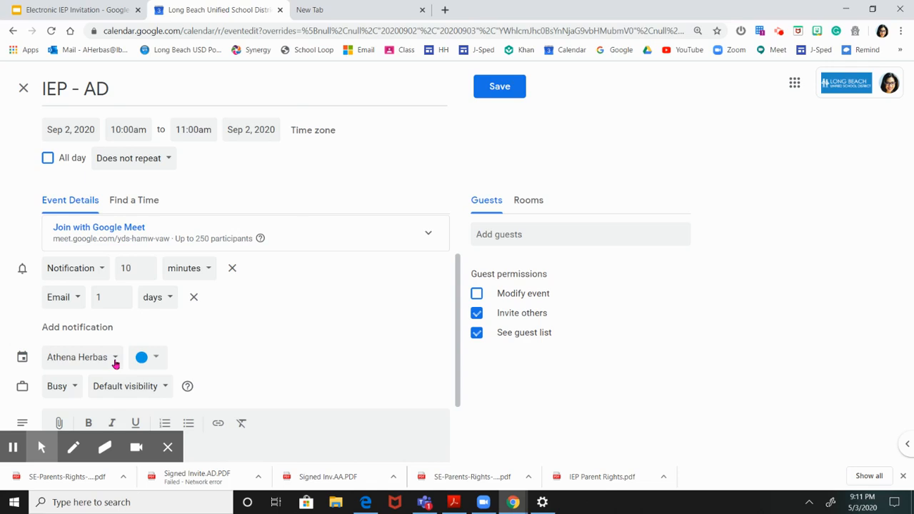
click(115, 361)
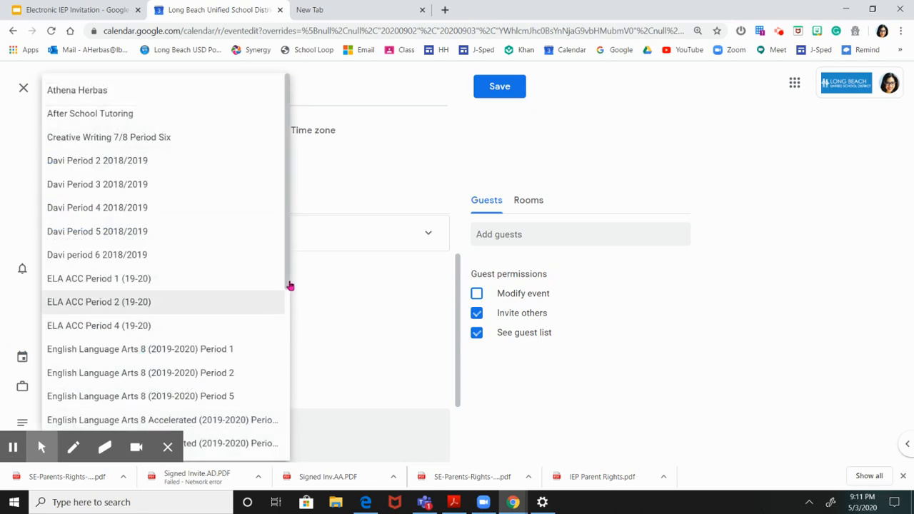
drag(290, 287, 290, 457)
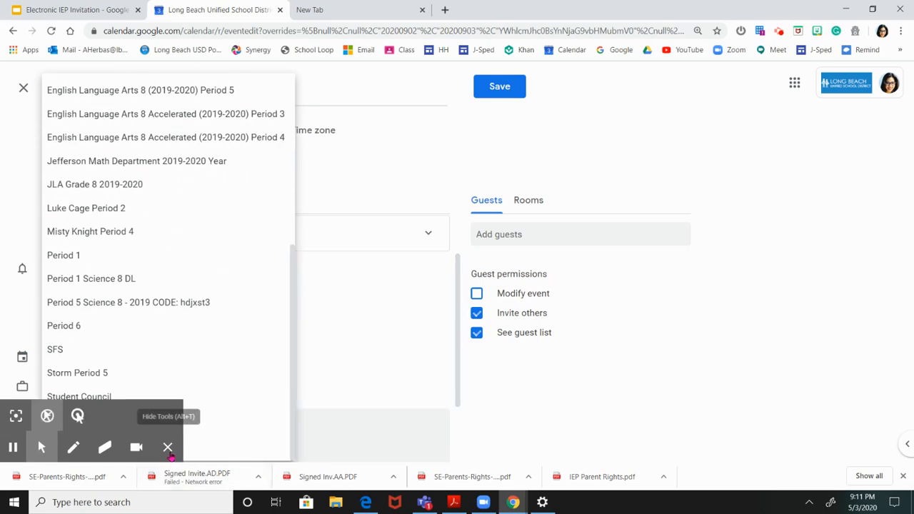
click(168, 447)
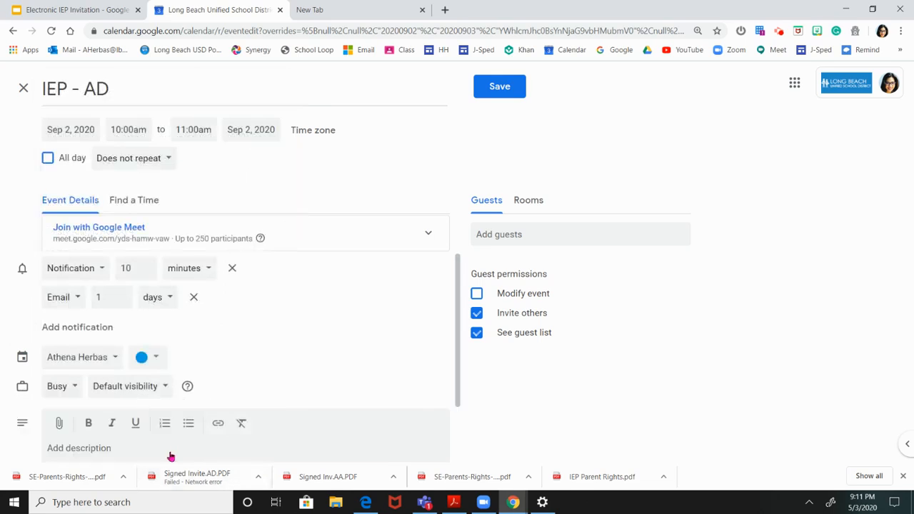
click(113, 359)
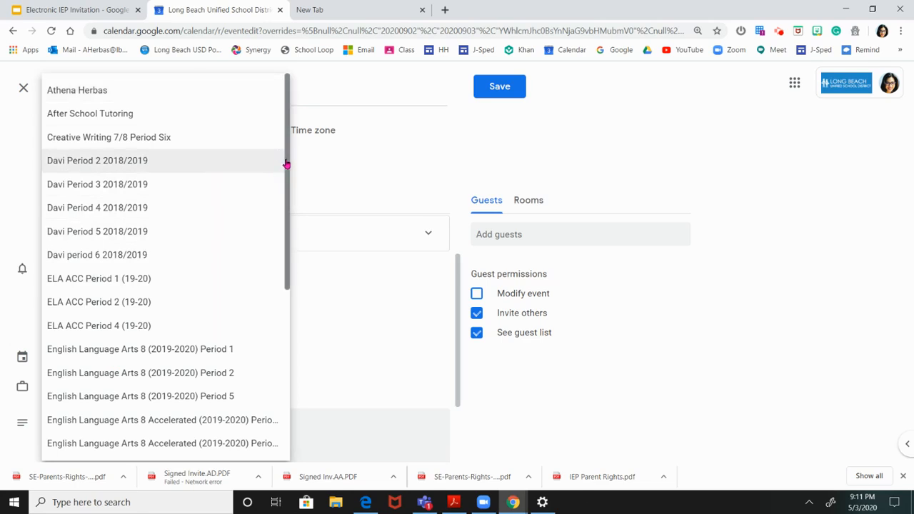
scroll(286, 164, down, 3)
scroll(274, 383, down, 3)
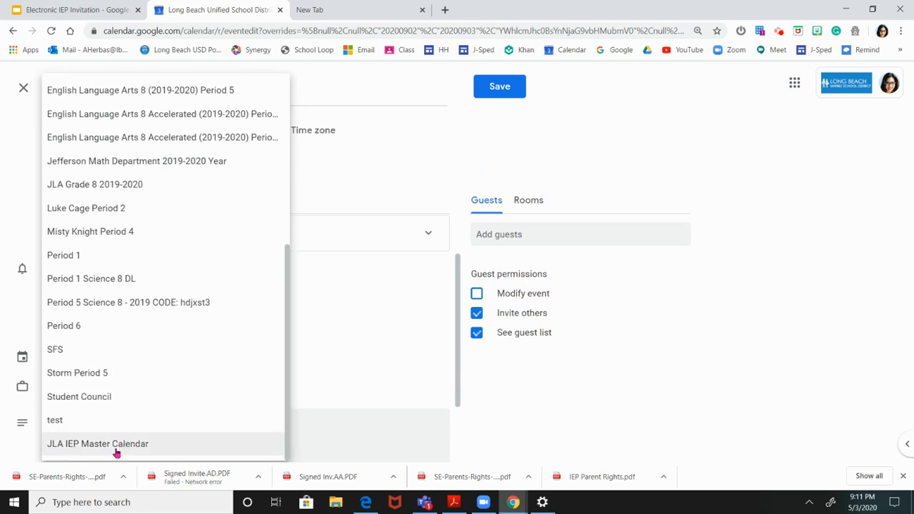
click(112, 445)
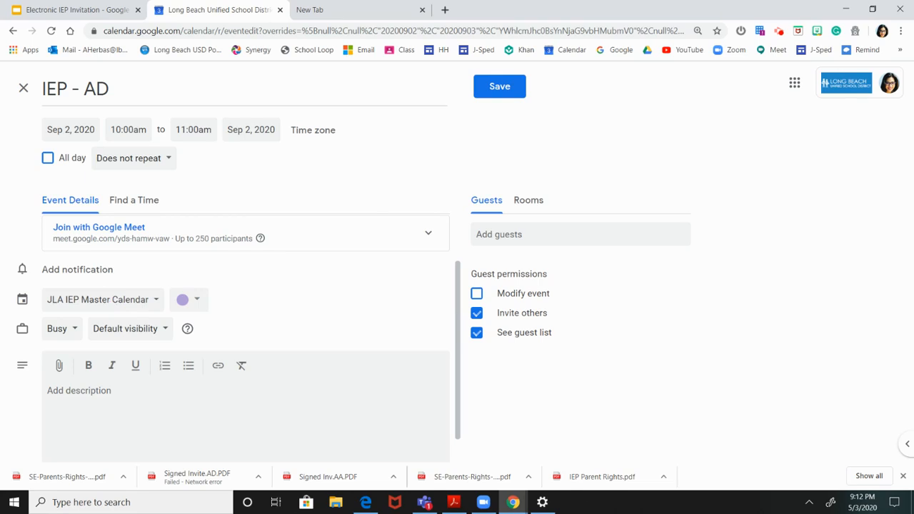
Step: Upload IEP.AD, Invite.AD and Parent Rights from the desktop IEPs folder as attachments to the event description
click(60, 367)
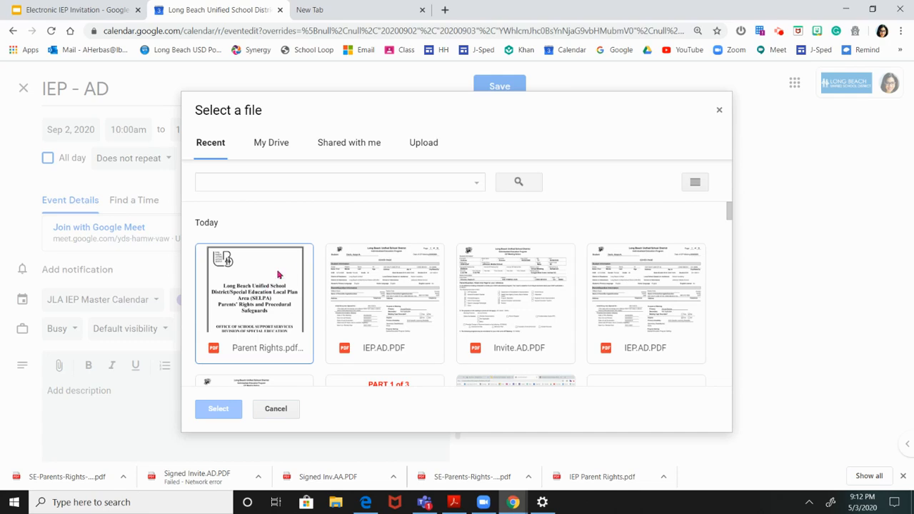
click(421, 149)
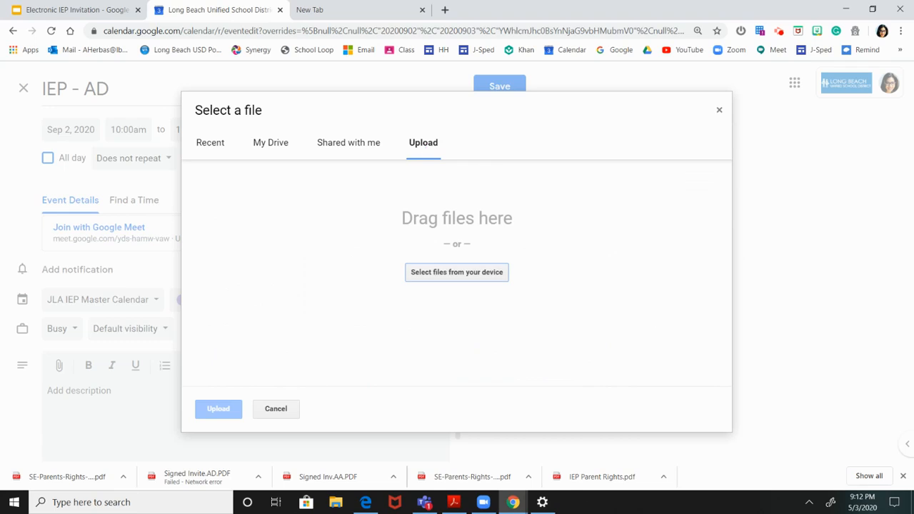
click(450, 278)
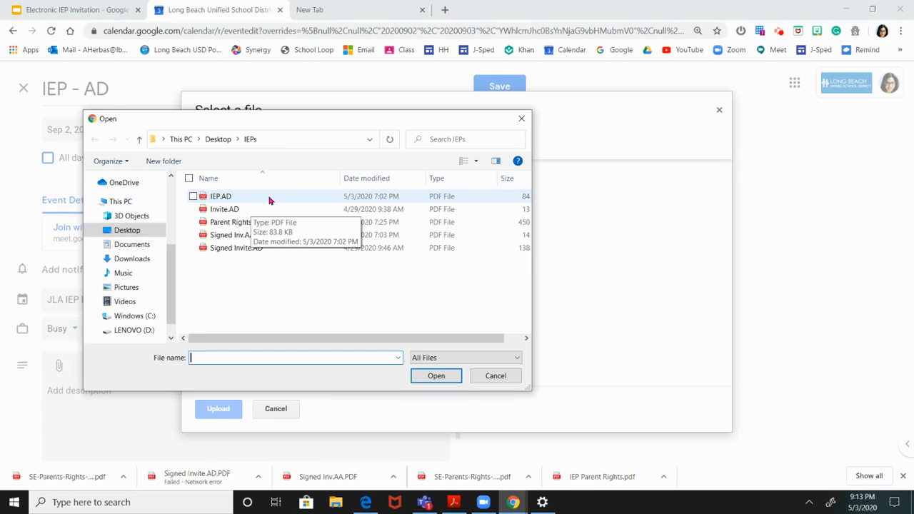
click(234, 200)
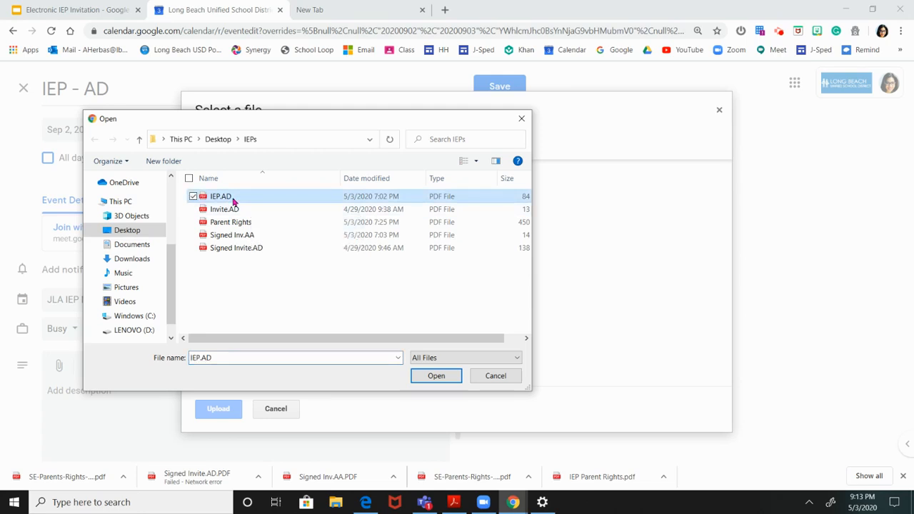
ctrl+click(223, 214)
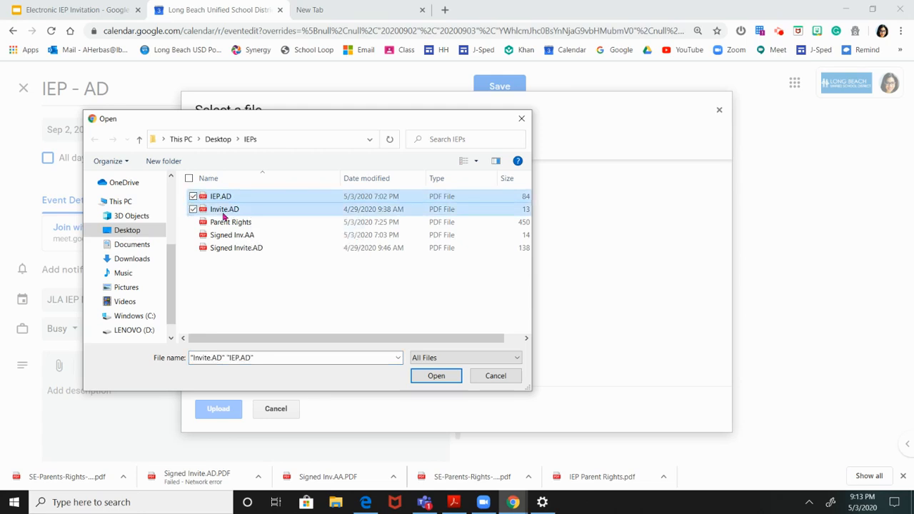
ctrl+click(224, 225)
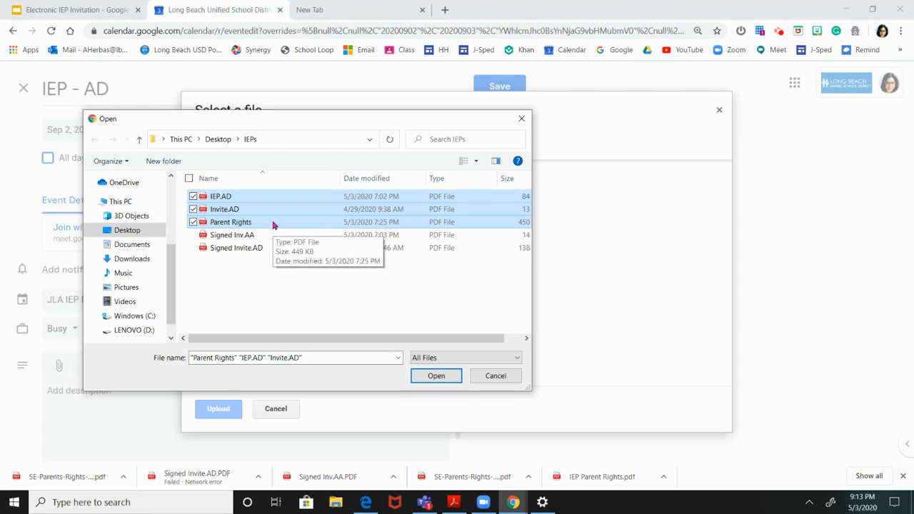
click(434, 376)
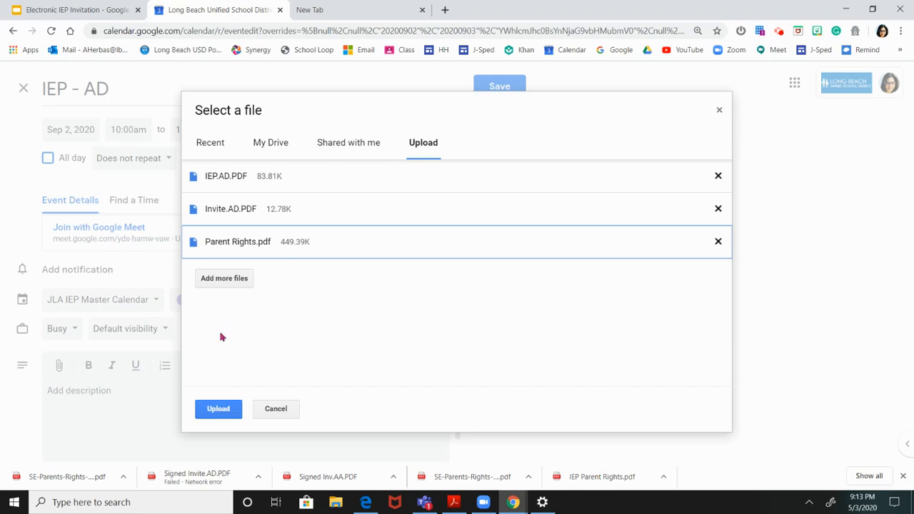
click(218, 409)
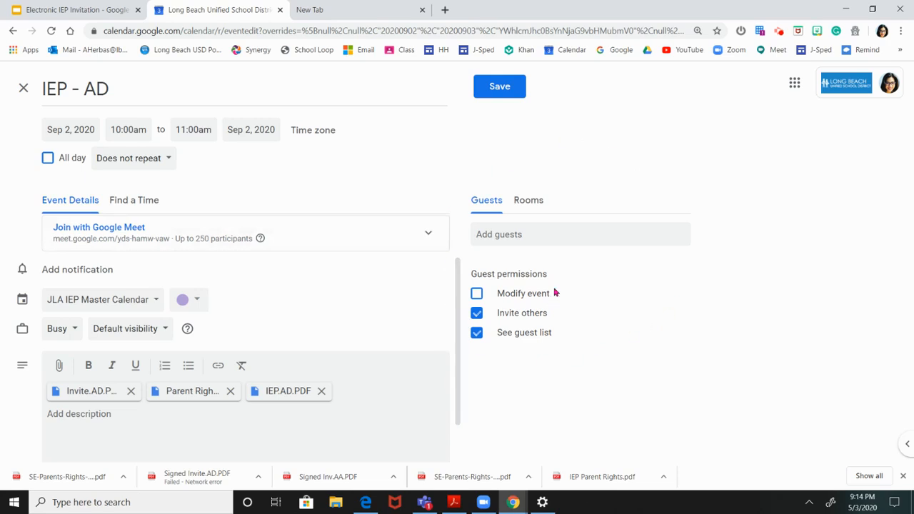
Step: Add three guests to the event: two school district staff members and one contact with a Gmail address
click(541, 234)
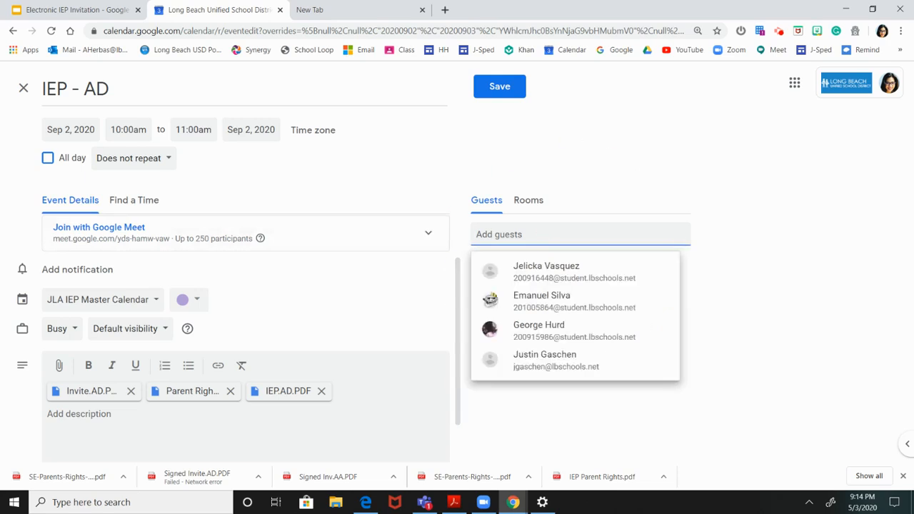
text(patr)
key(BackSpace)
key(BackSpace)
key(BackSpace)
key(BackSpace)
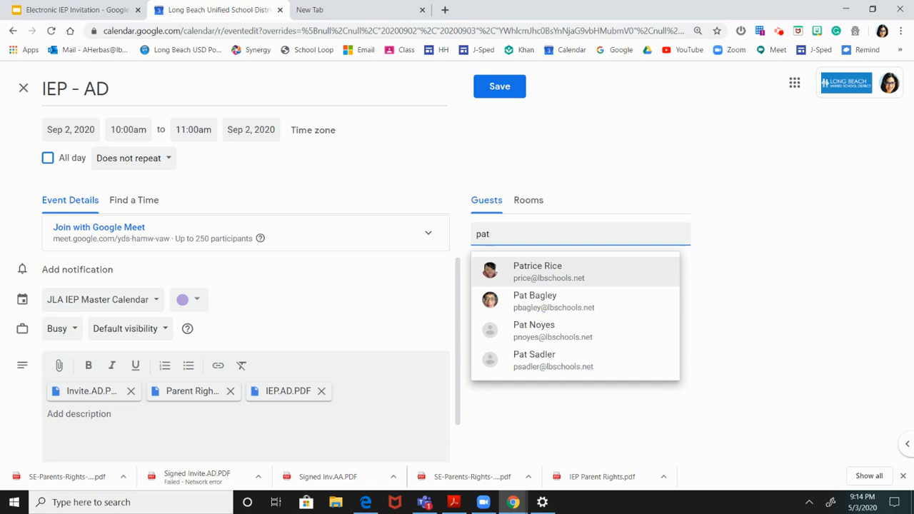
text(van)
key(Return)
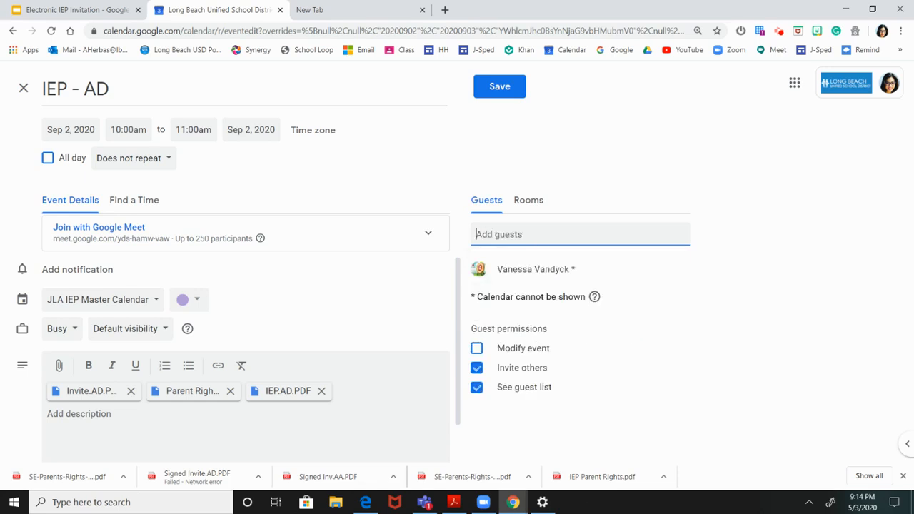
text(patrice)
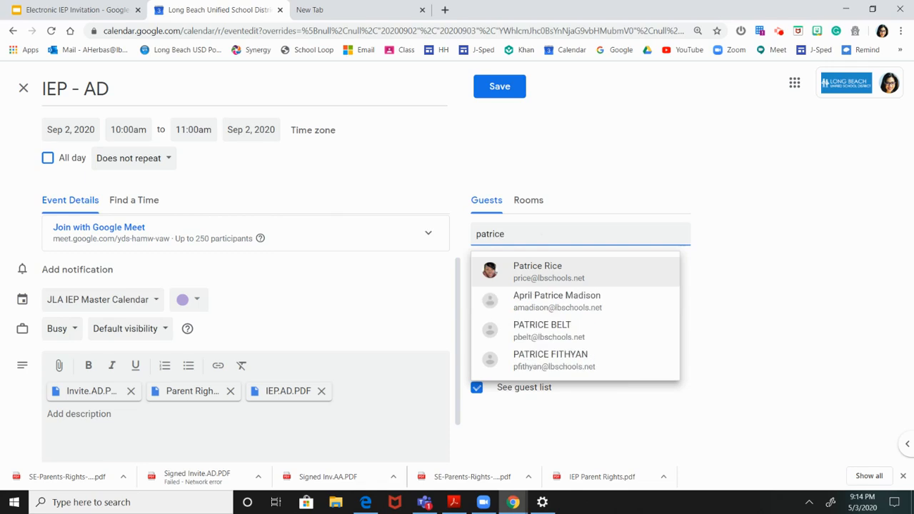
key(Return)
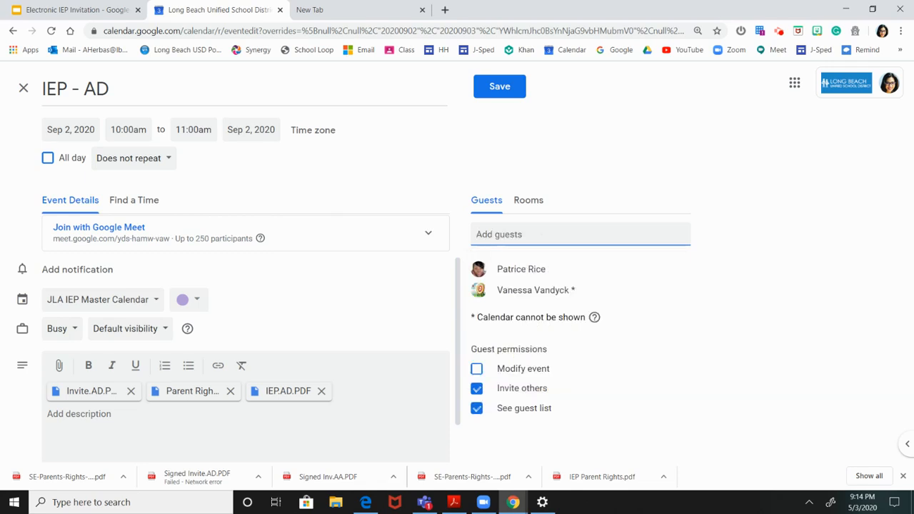
text(athena)
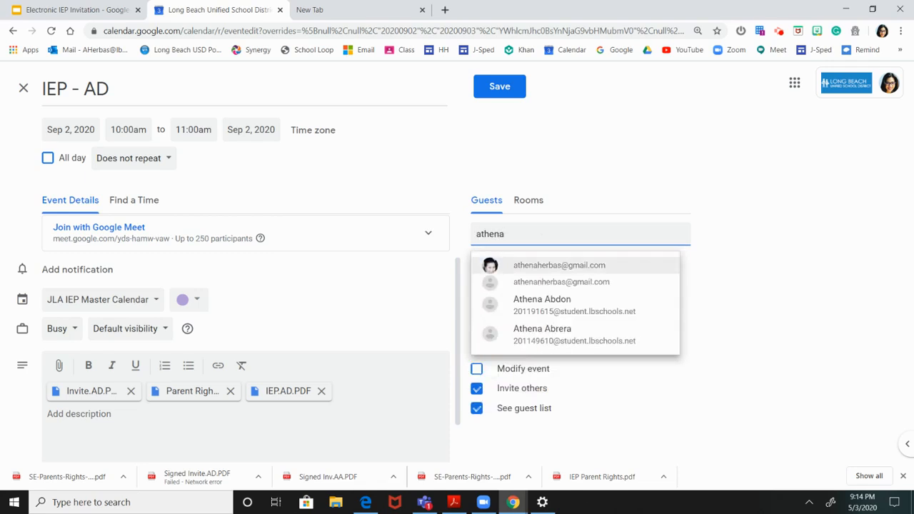
click(547, 267)
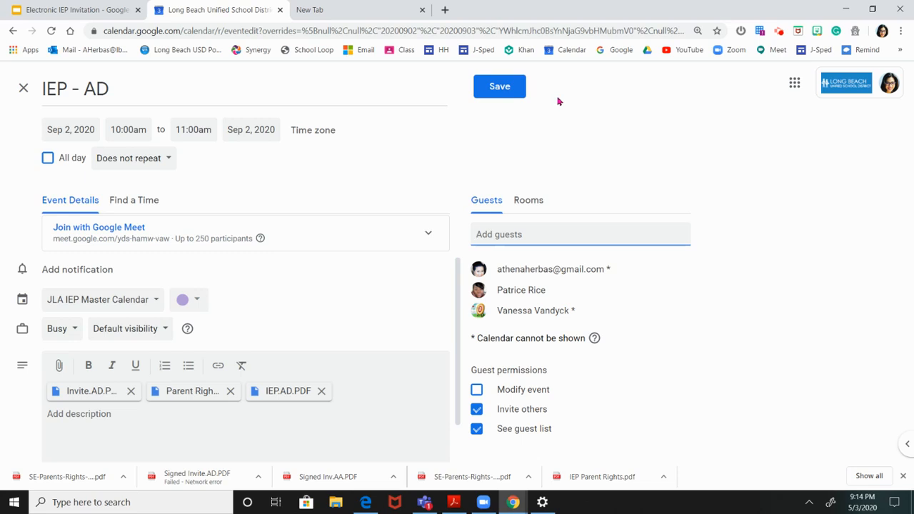
Step: Remove the two school district staff members from the guest list
click(672, 290)
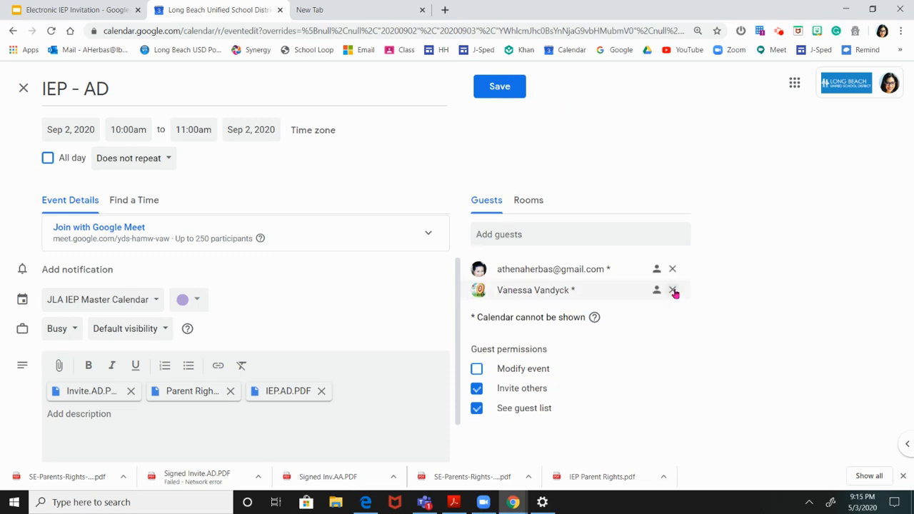
click(673, 290)
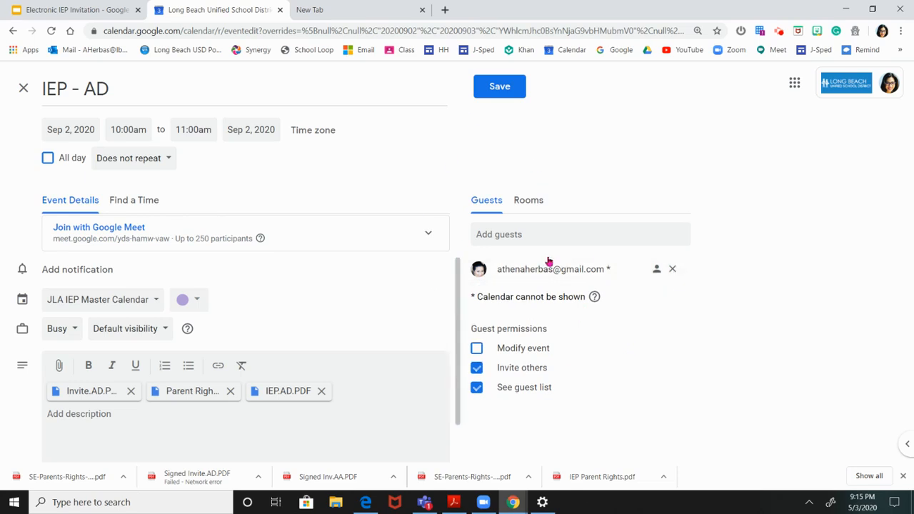
Step: Save the IEP - AD event, send the invitation email to the external guest and share the attached files with view access
click(492, 92)
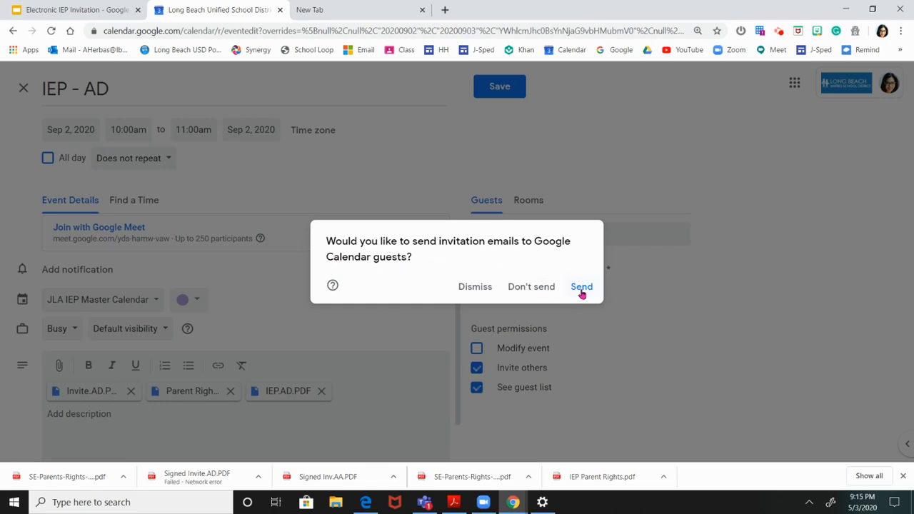
click(581, 289)
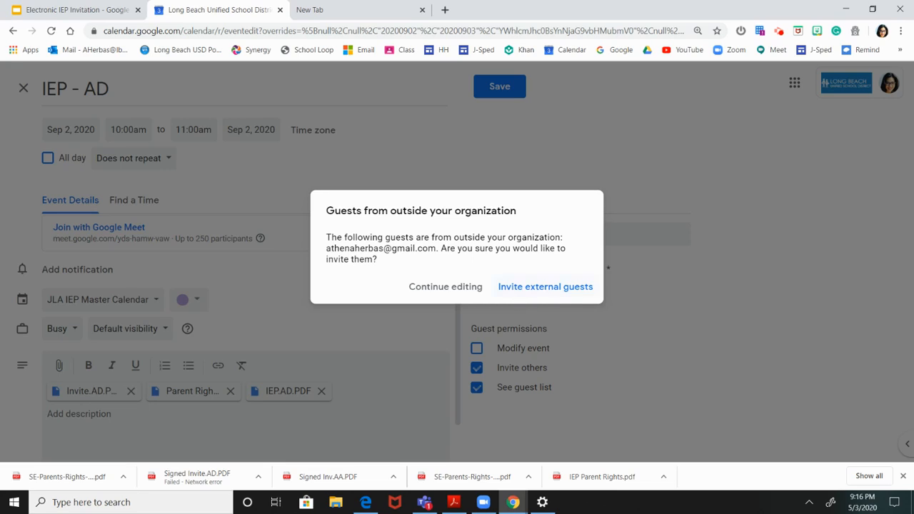
click(512, 288)
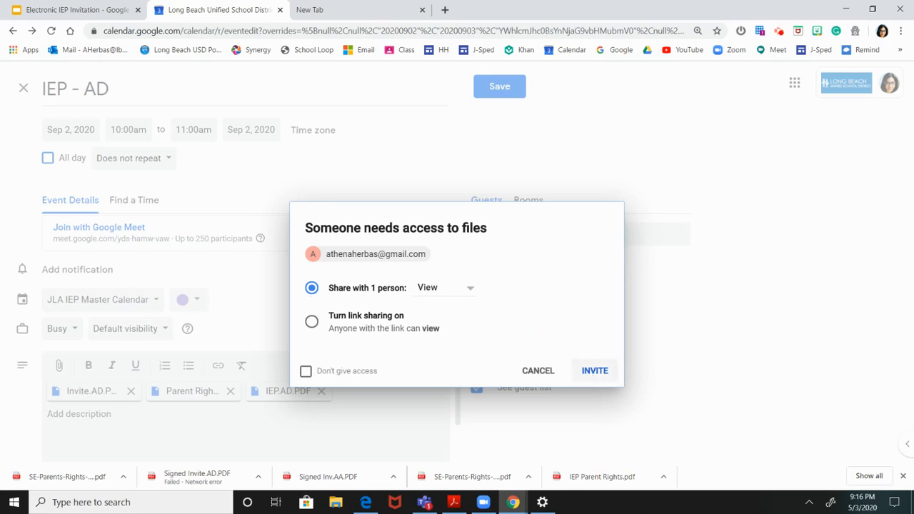
click(591, 371)
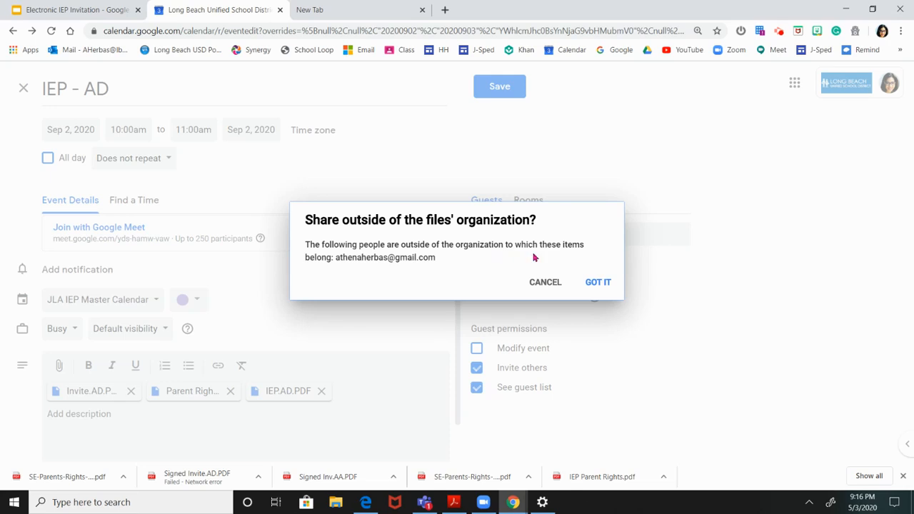
click(596, 284)
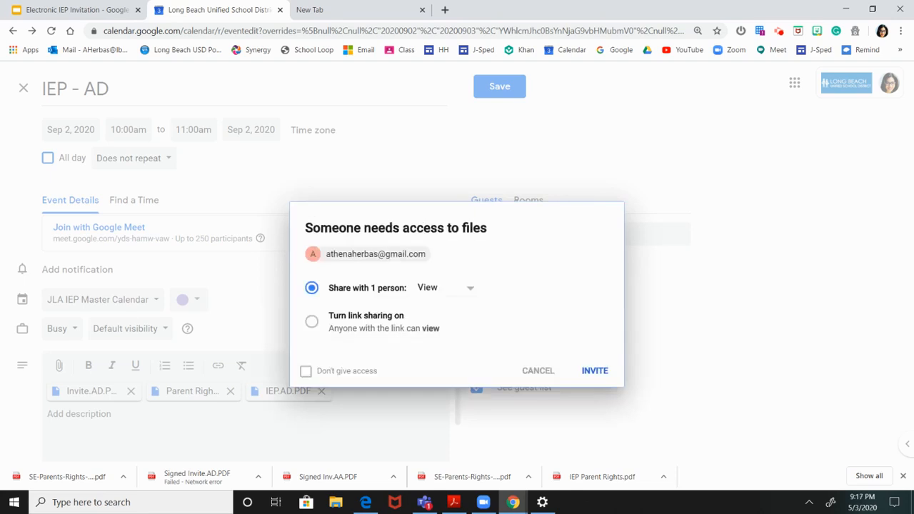
click(587, 371)
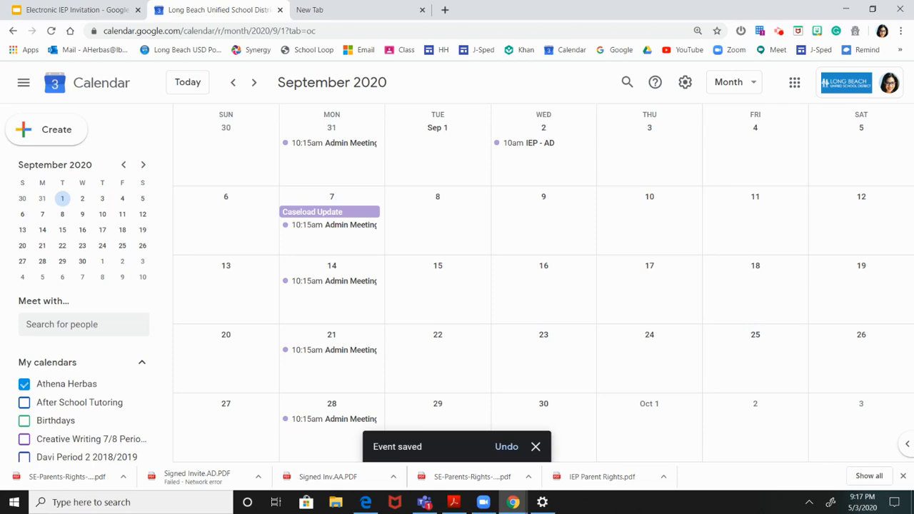
Step: Switch to the guest's Gmail inbox in Edge, review the received IEP-AD invitation's meeting details and attachments, and return to the calendar
mouse_move(365, 503)
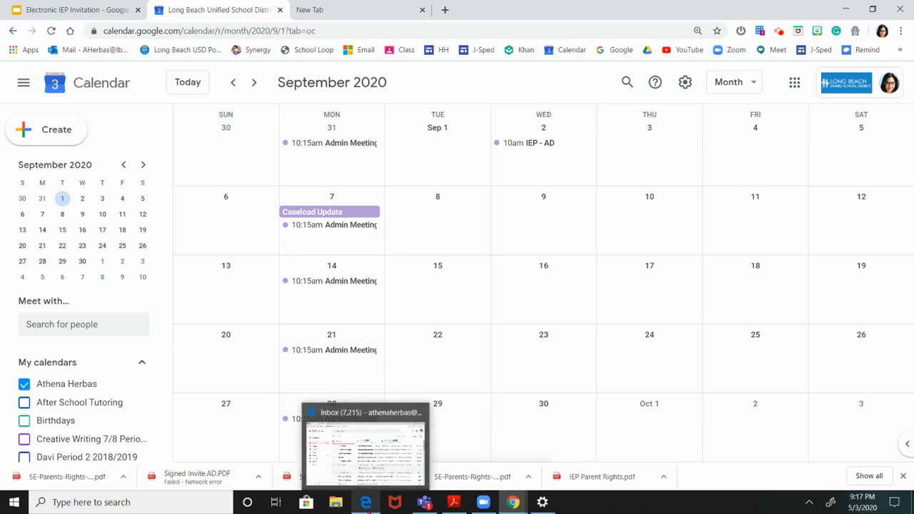
click(359, 472)
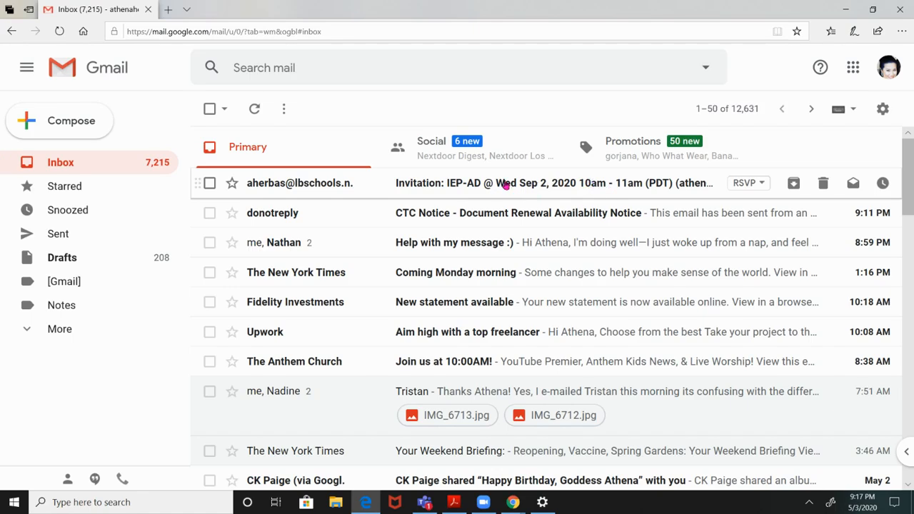
click(300, 184)
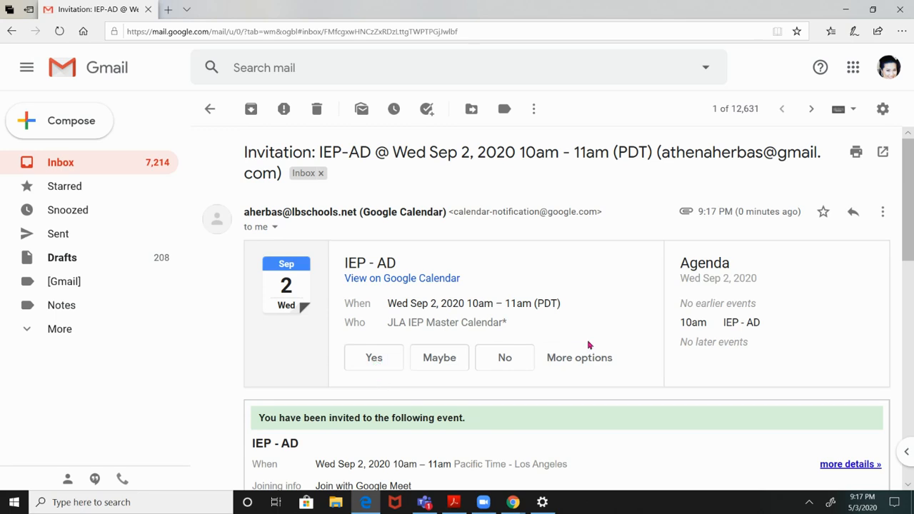
drag(912, 168, 912, 258)
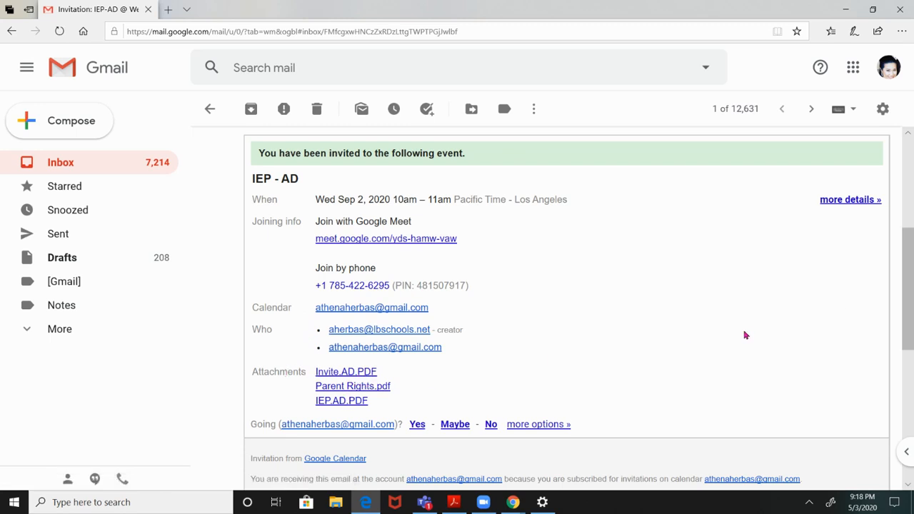
mouse_move(912, 279)
mouse_down()
mouse_move(913, 320)
mouse_move(907, 244)
mouse_move(893, 207)
mouse_move(904, 273)
mouse_up()
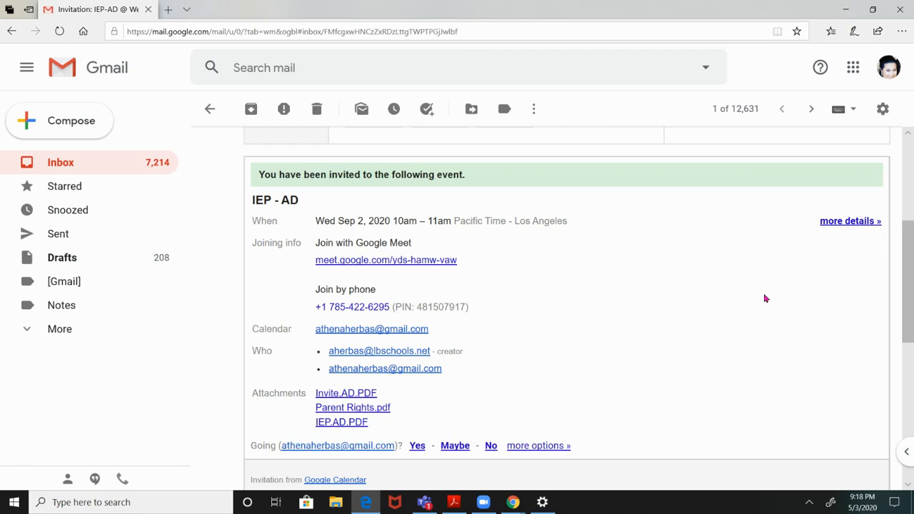
click(846, 9)
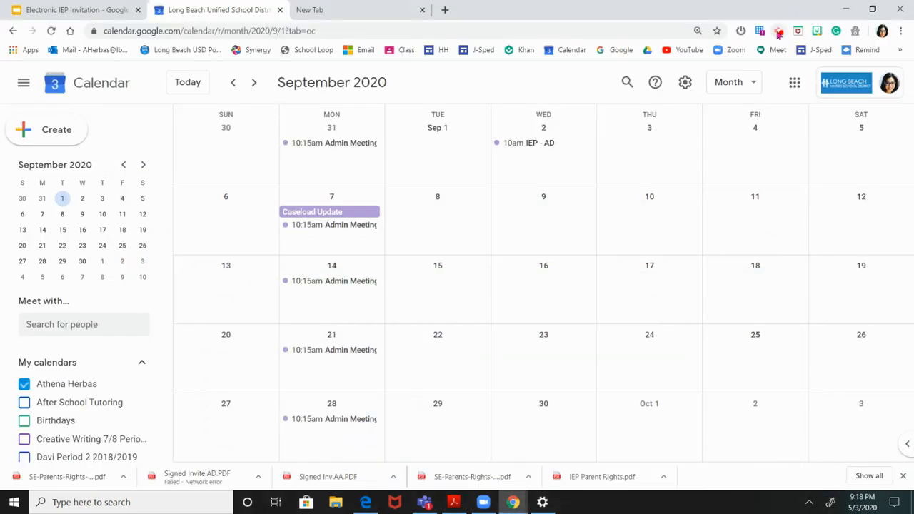
click(779, 33)
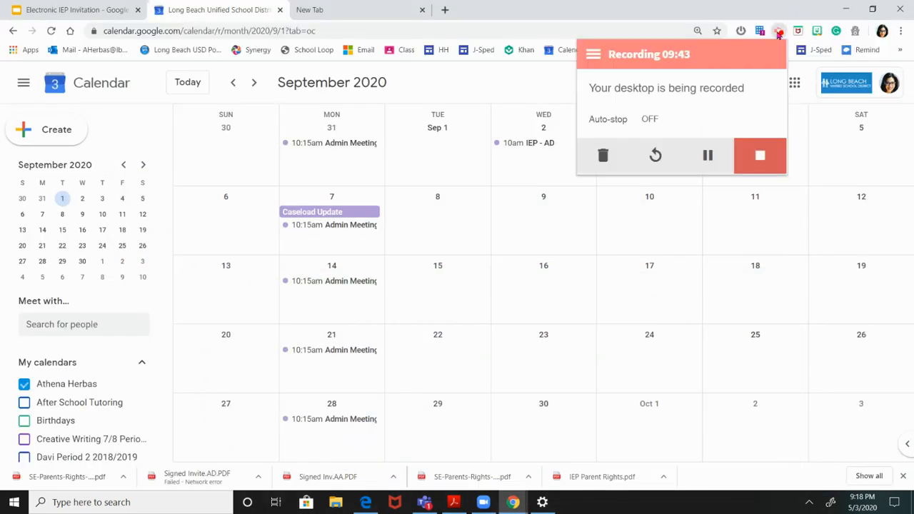